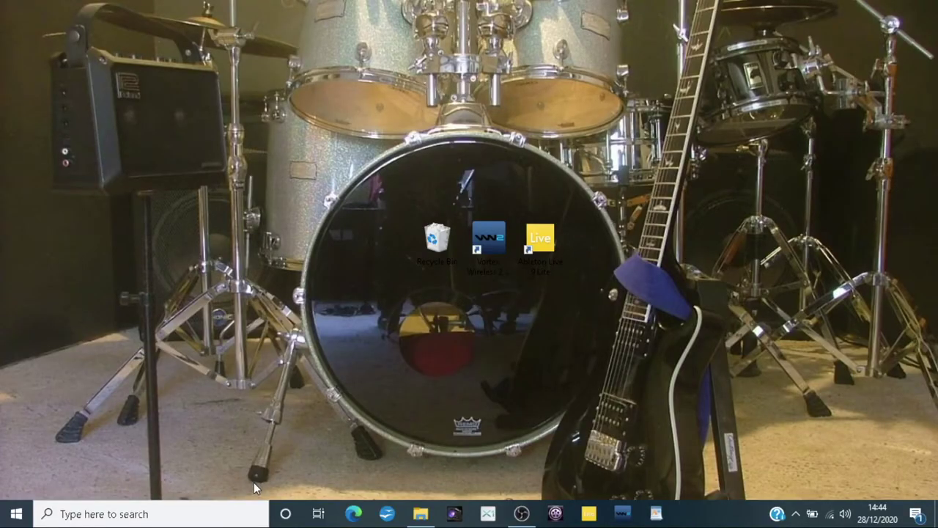
# - Search Windows for 'microsoft store' and launch the Microsoft Store app
pyautogui.click(101, 515)
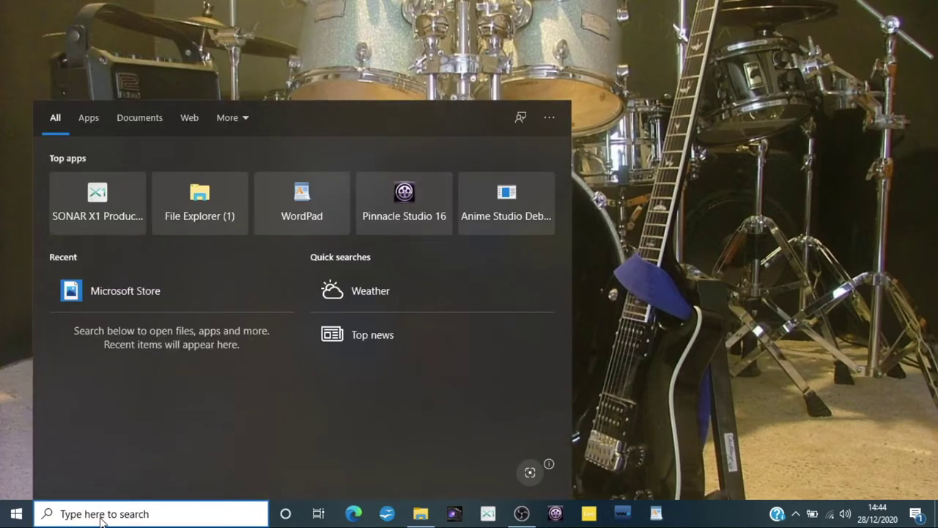
pyautogui.write('mict')
pyautogui.press('BackSpace')
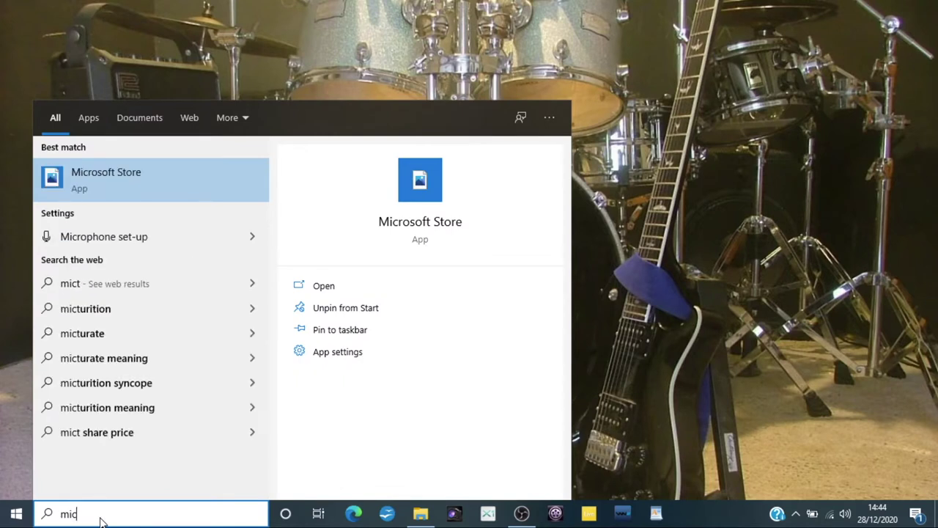
pyautogui.write('ros')
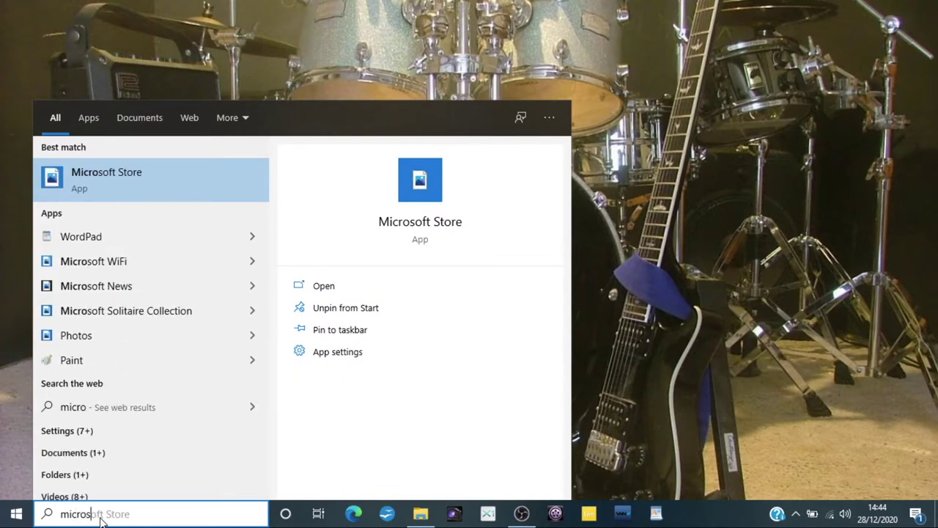
pyautogui.write('oft store')
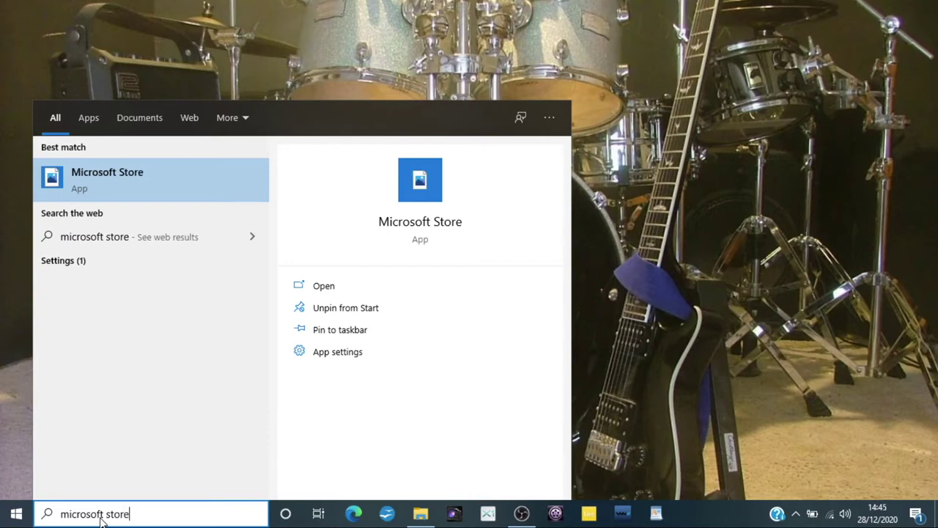
pyautogui.click(420, 222)
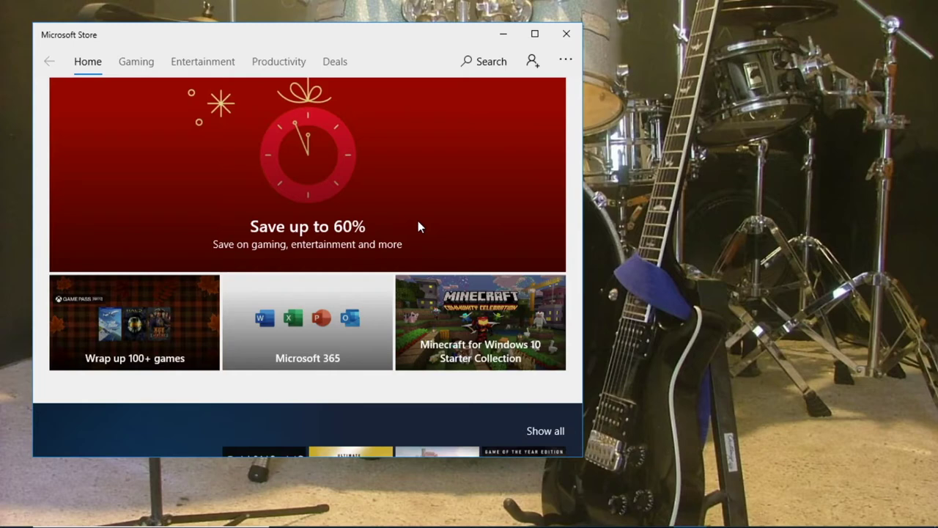
# - Search the store for 'midiberry' and open the MIDIberry app page
pyautogui.click(486, 61)
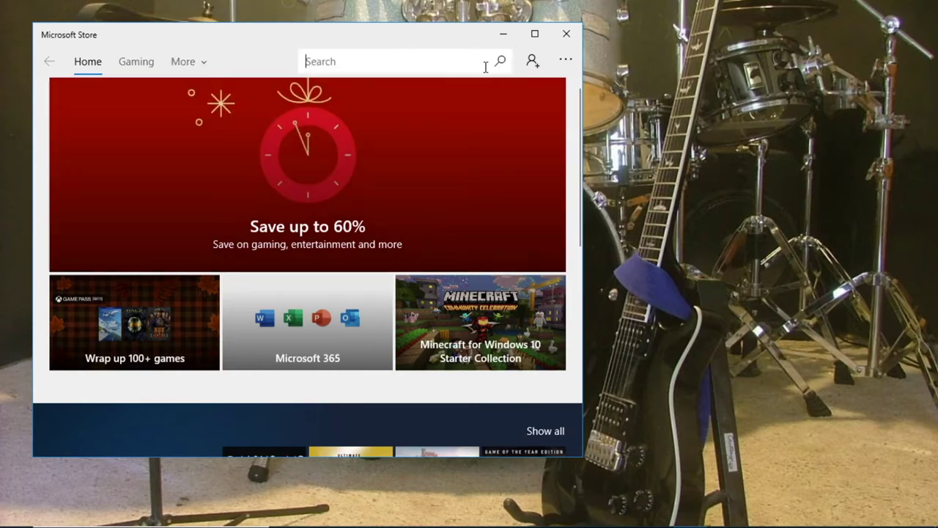
pyautogui.write('mid')
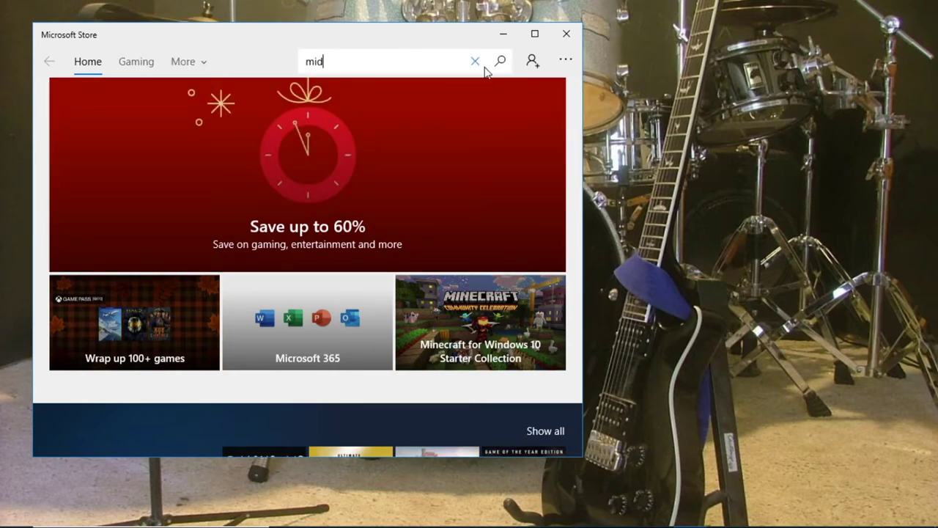
pyautogui.write('iberr')
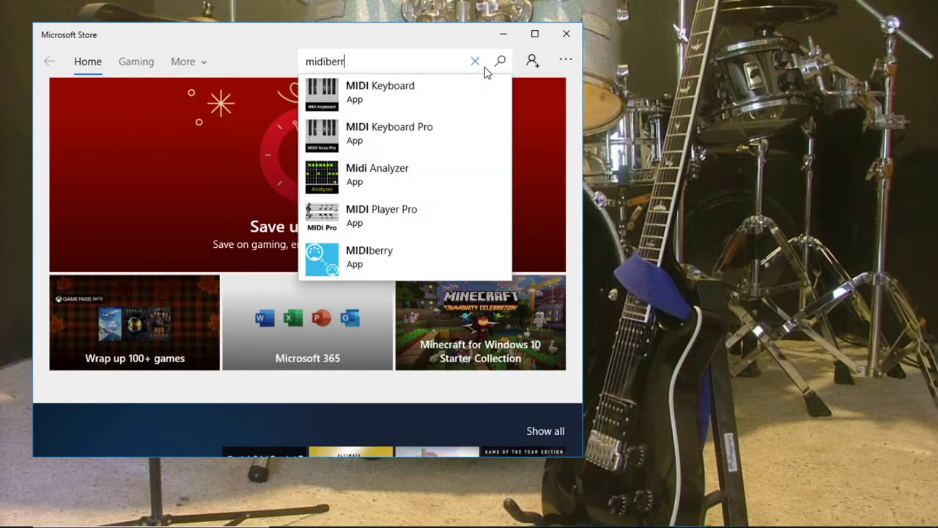
pyautogui.write('y')
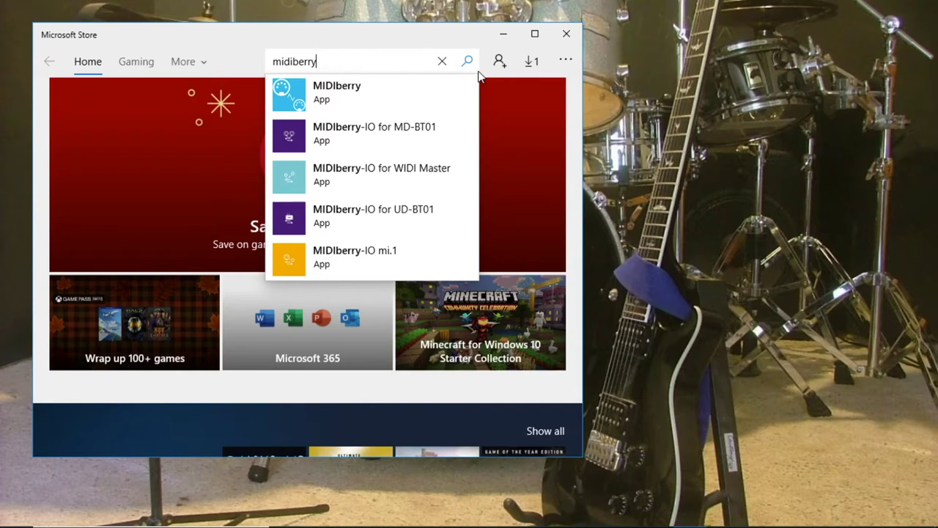
pyautogui.click(440, 83)
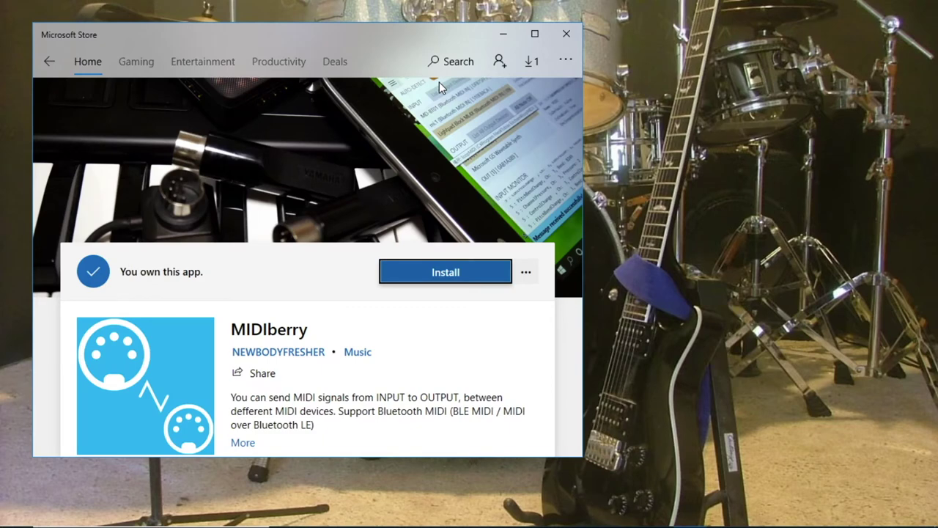
# - Install MIDIberry, skipping sign-in, then close Microsoft Store once it's installed
pyautogui.click(423, 268)
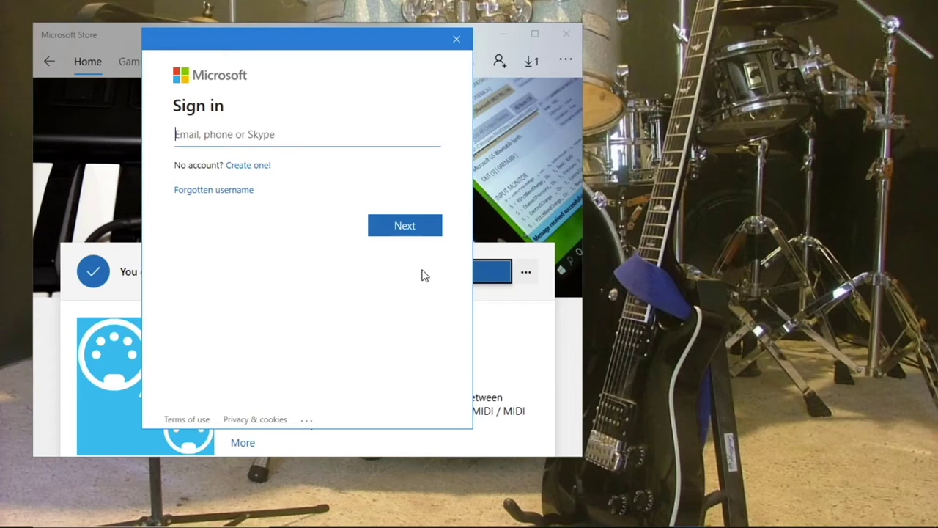
pyautogui.click(456, 38)
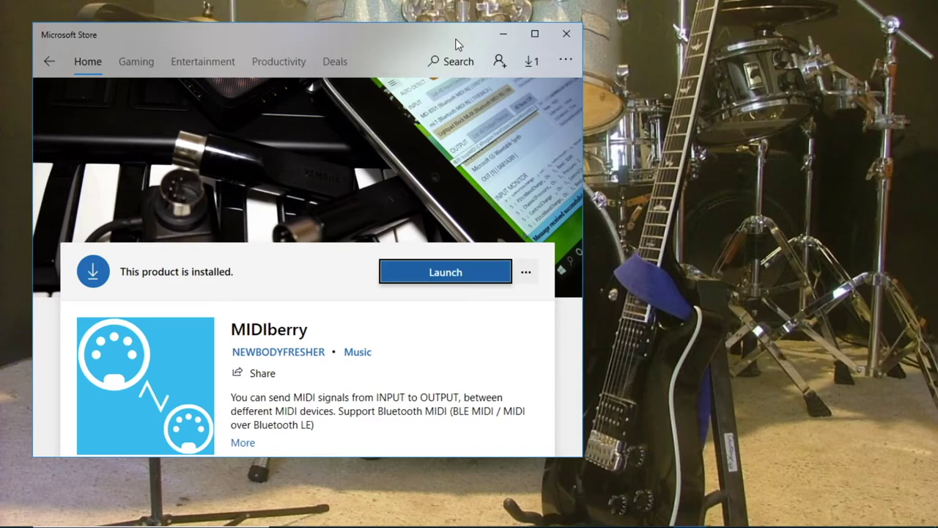
pyautogui.click(566, 34)
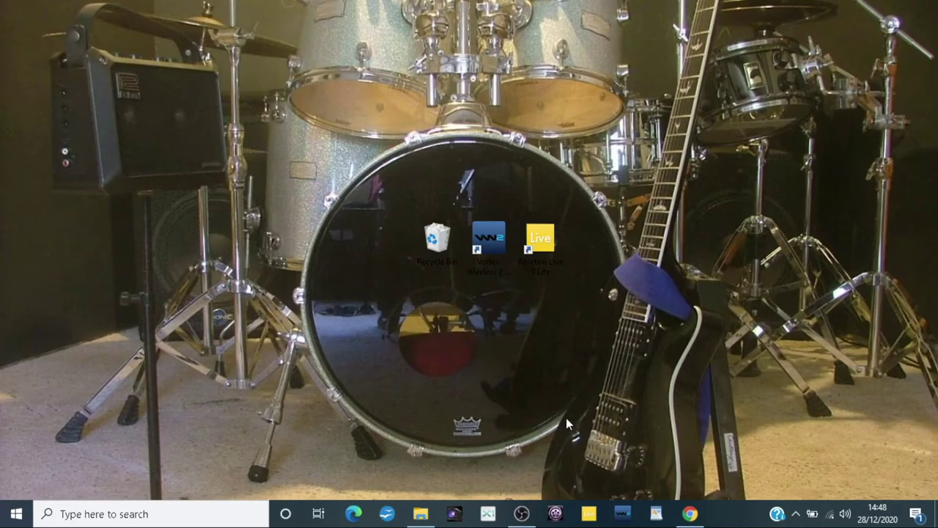
# - In Chrome, run a Google search for 'loopmidi'
pyautogui.click(690, 516)
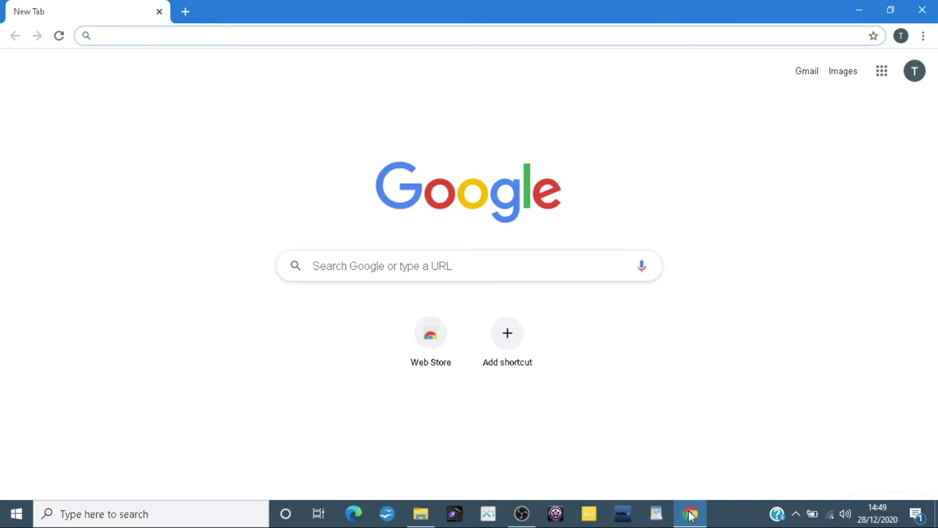
pyautogui.click(540, 271)
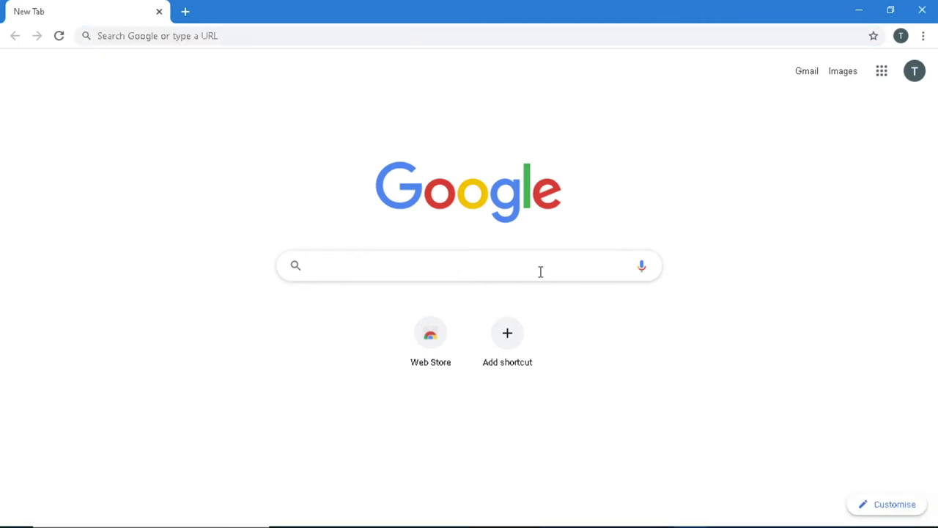
pyautogui.write('loopmi')
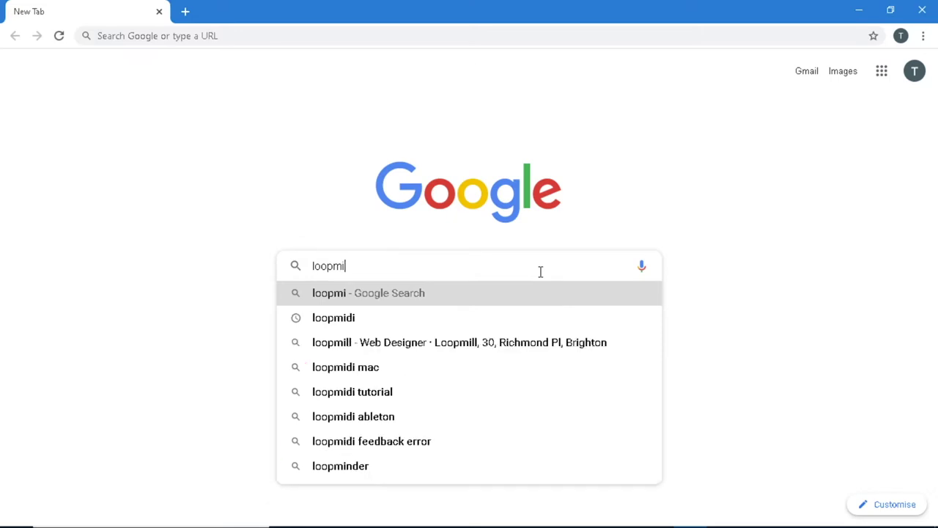
pyautogui.write('di')
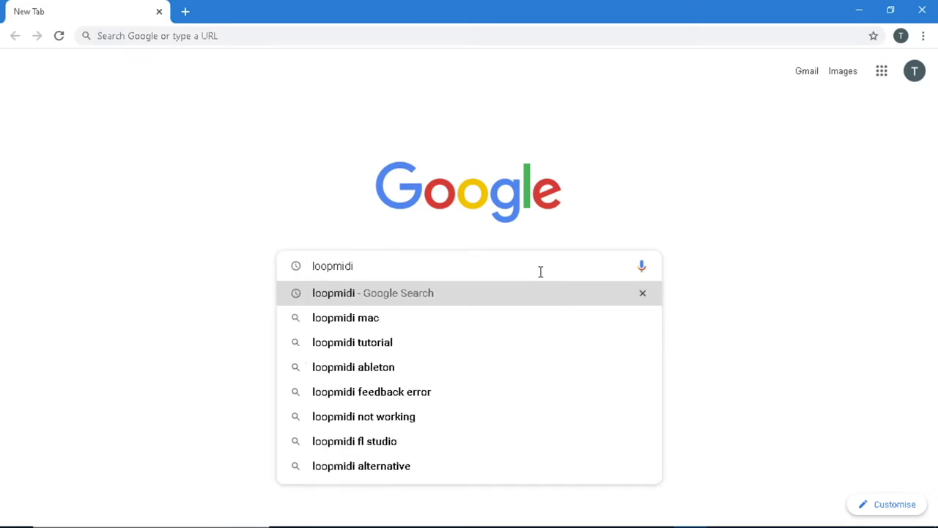
pyautogui.press('Return')
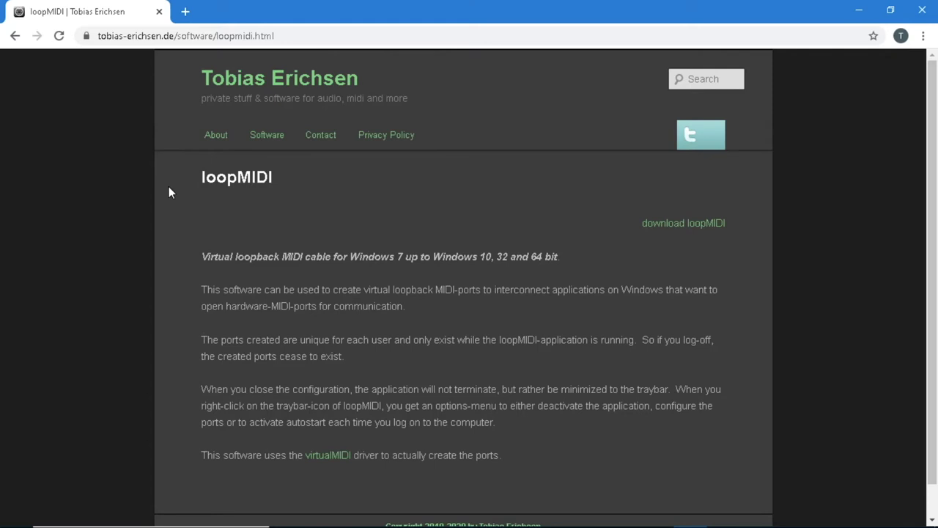
# - Download the loopMIDISetup zip from the tobias-erichsen.de loopMIDI page and open it
pyautogui.click(266, 138)
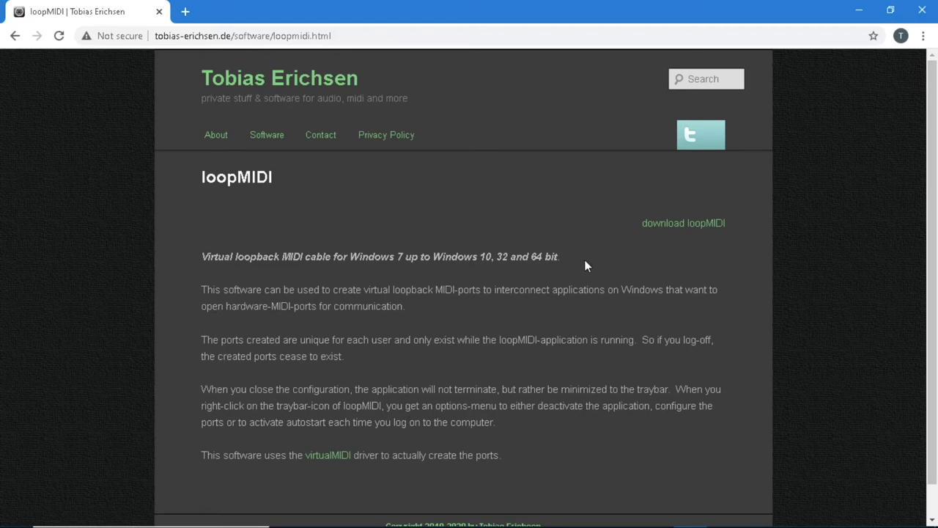
pyautogui.click(672, 224)
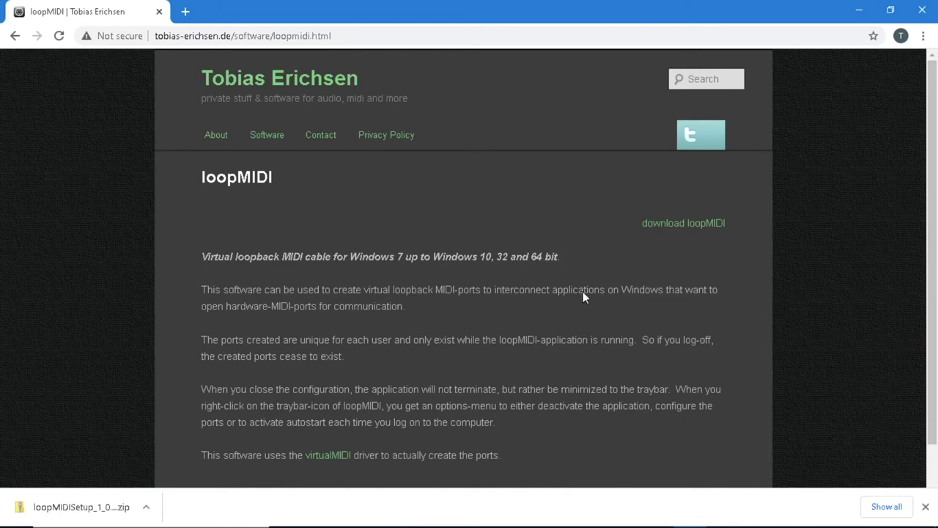
pyautogui.click(103, 507)
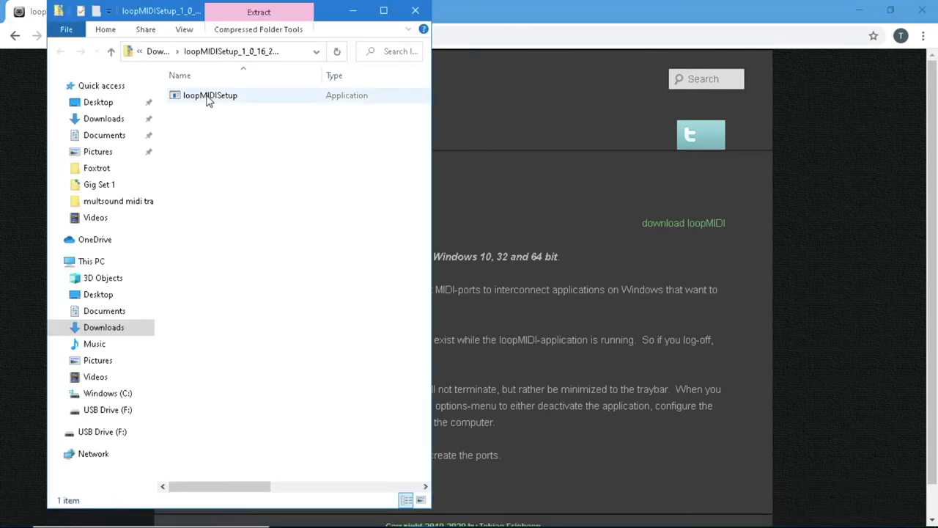
# - Run loopMIDISetup to bring up the loopMIDI 1.0.16.27 setup welcome window
pyautogui.click(208, 101)
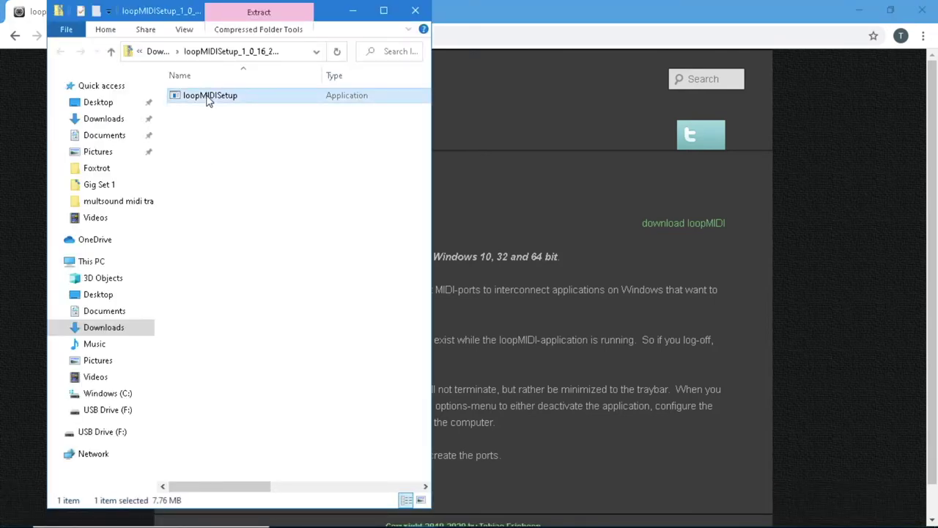
pyautogui.doubleClick(208, 101)
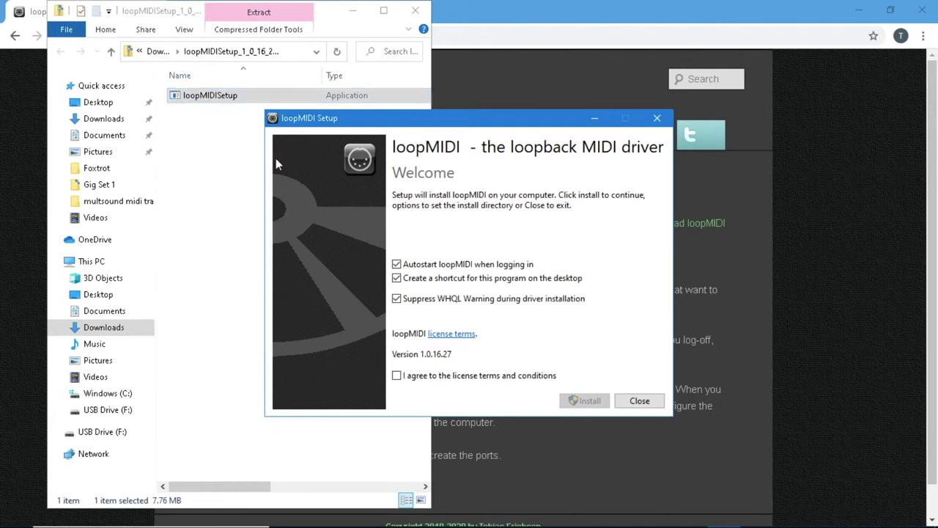
# - Accept the licence, install and launch loopMIDI with Port 1, then close Chrome
pyautogui.click(397, 376)
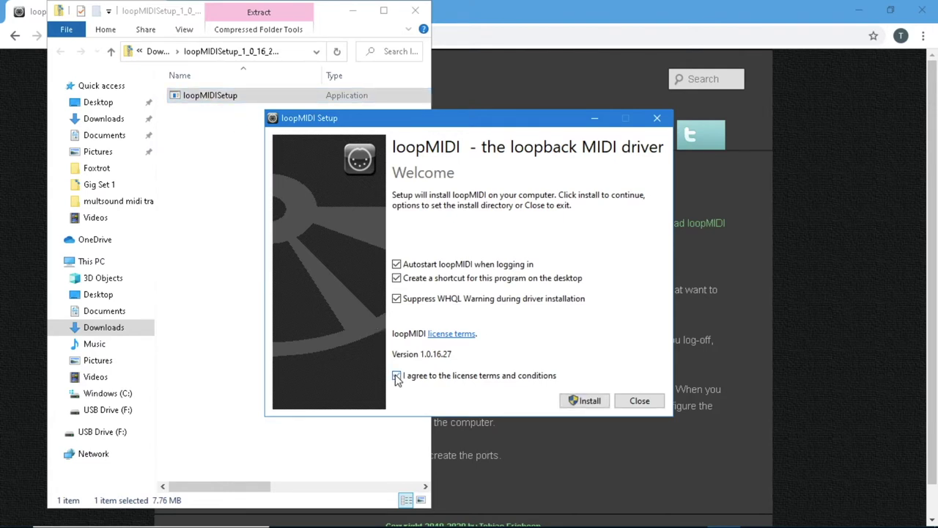
pyautogui.click(585, 403)
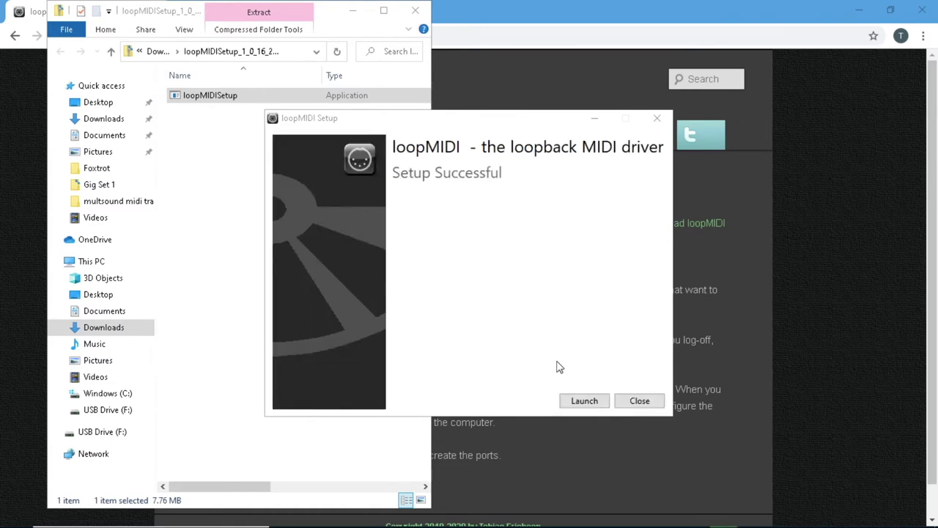
pyautogui.click(592, 404)
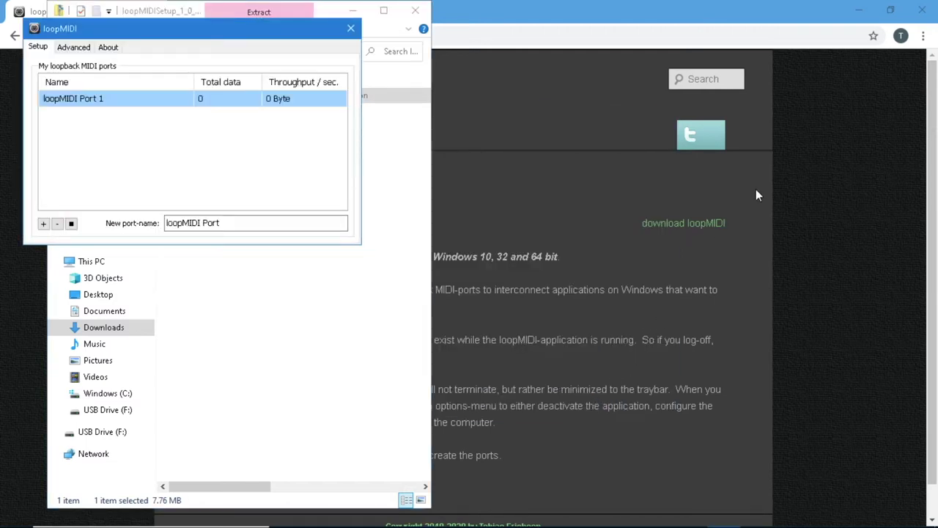
pyautogui.click(922, 13)
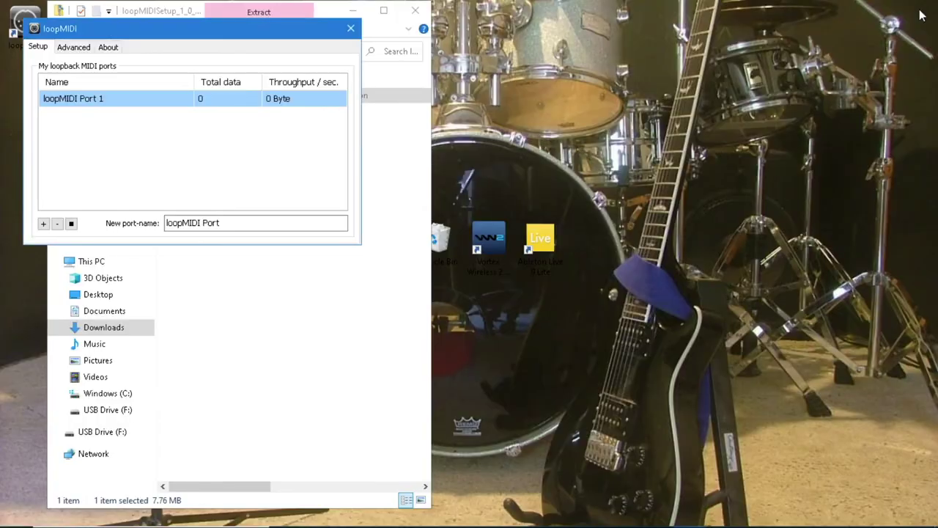
pyautogui.click(293, 279)
# - Search 'bluetooth' and open the Bluetooth and other devices settings
pyautogui.moveTo(235, 520)
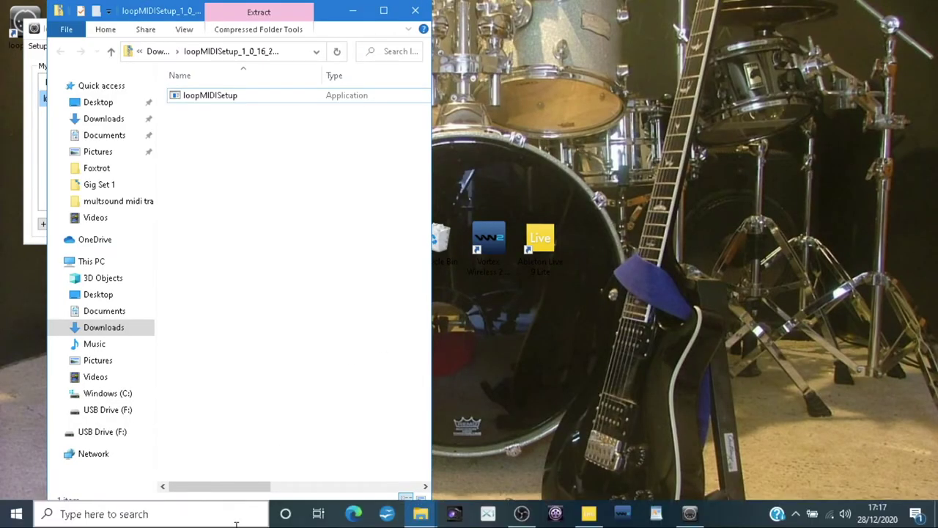
pyautogui.click(192, 516)
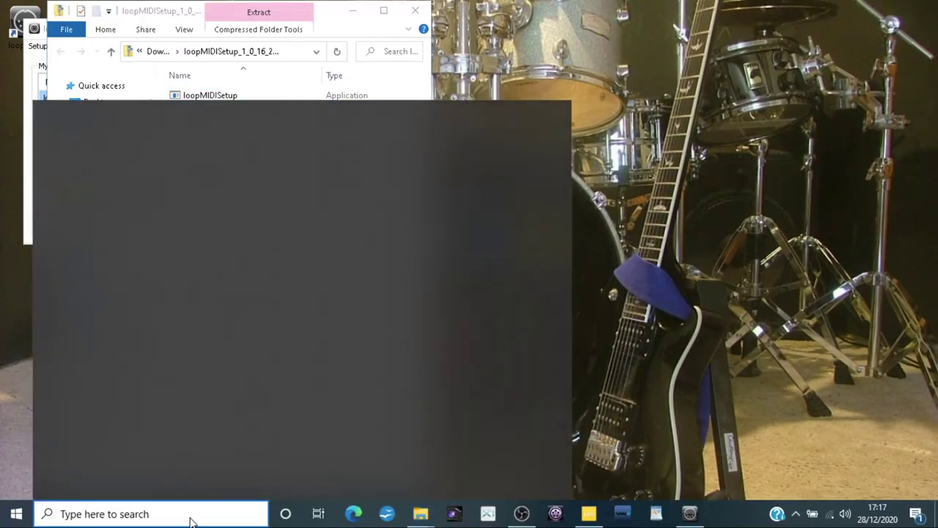
pyautogui.write('bluet')
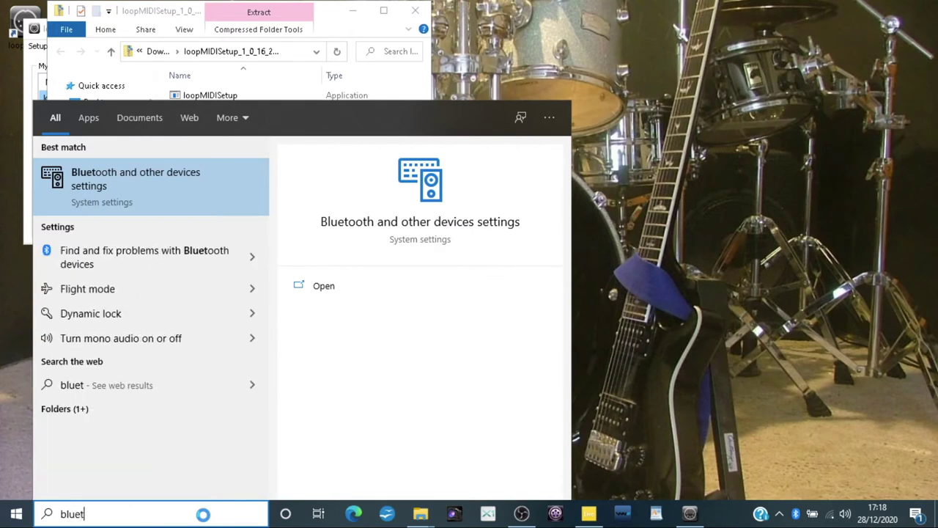
pyautogui.write('ooth')
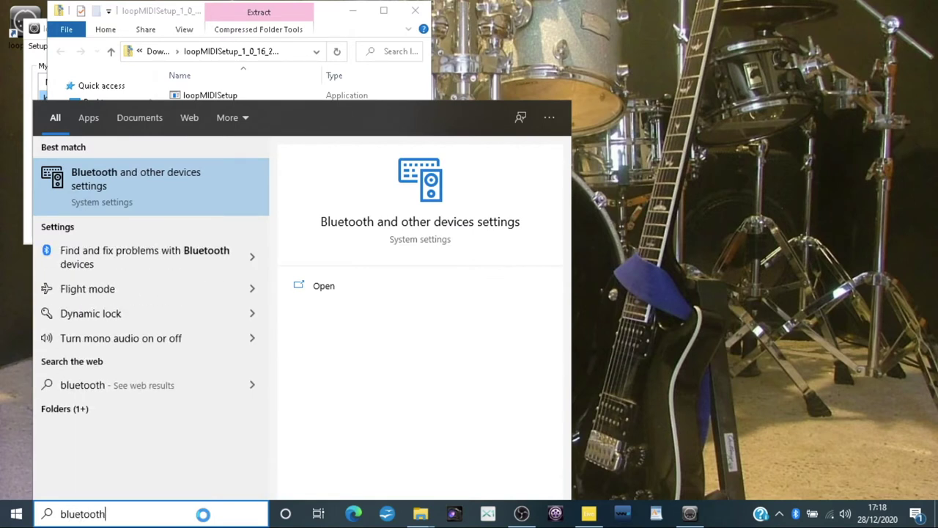
pyautogui.click(102, 195)
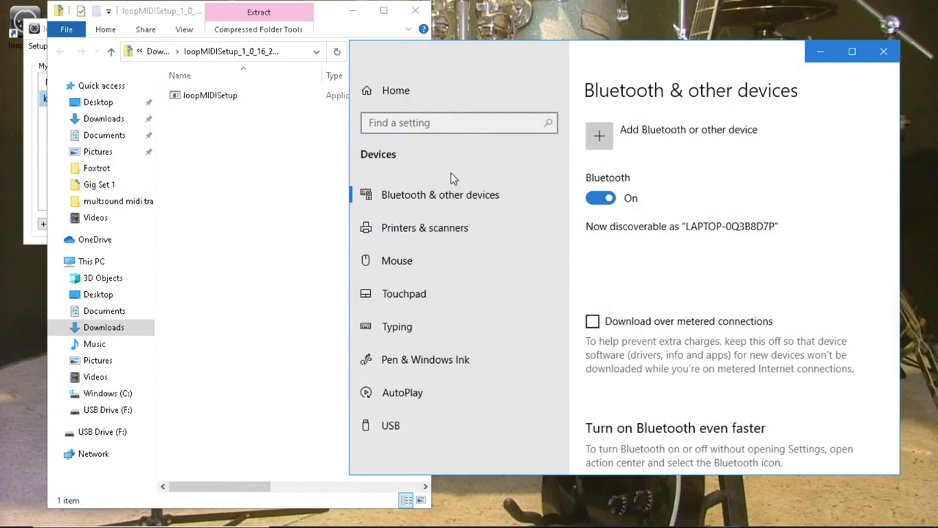
# - Turn Bluetooth off and back on, then start adding a Bluetooth device
pyautogui.click(601, 201)
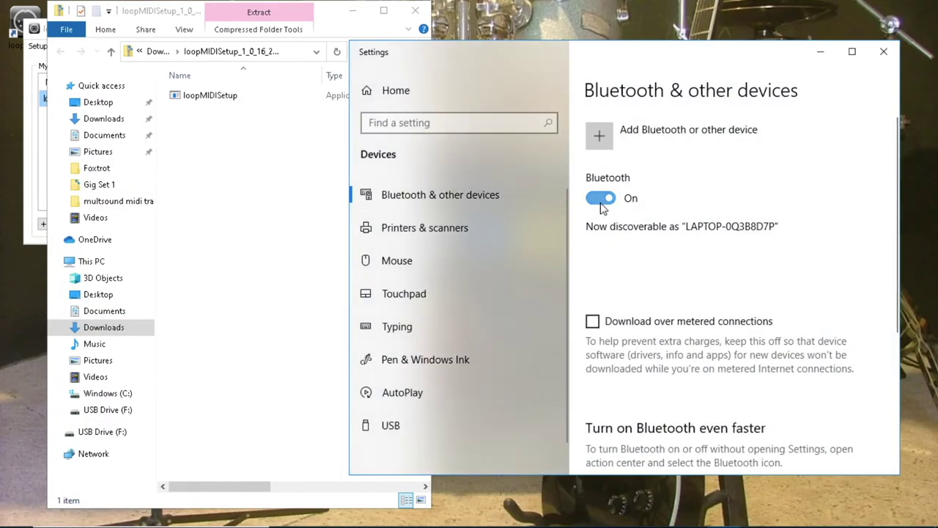
pyautogui.click(600, 201)
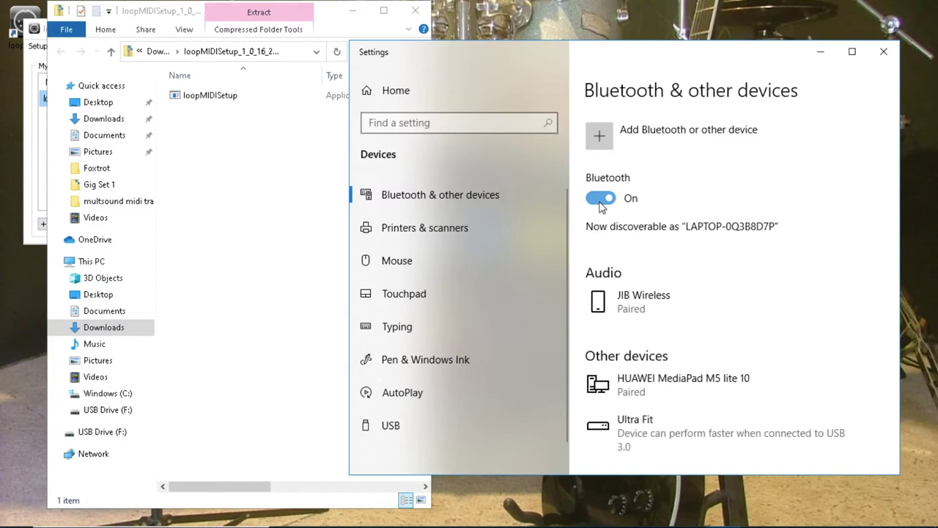
pyautogui.click(606, 136)
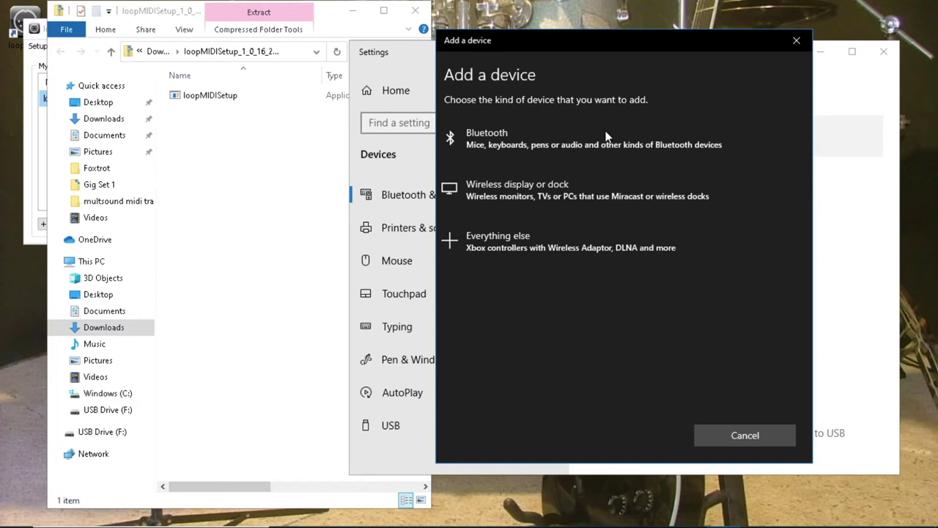
pyautogui.click(529, 132)
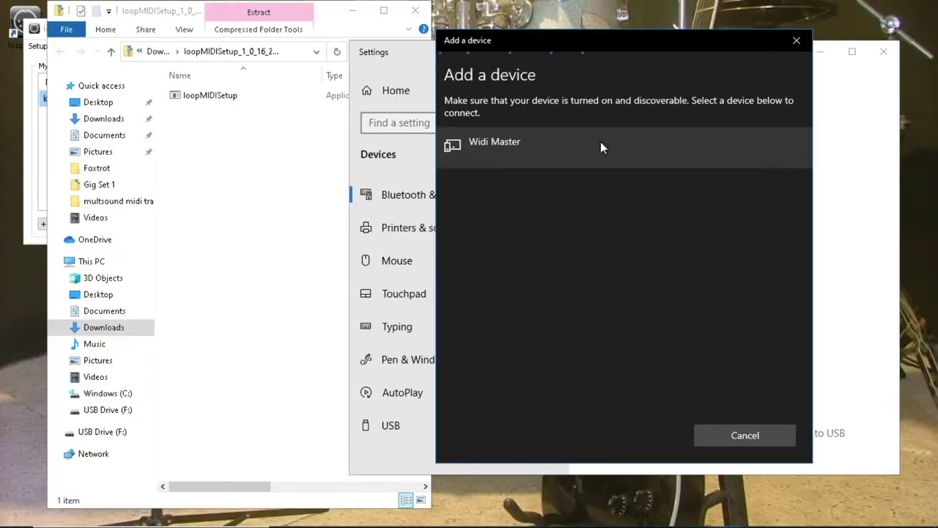
# - Pair Widi Master after confirming the matching PIN, and close the pairing dialog
pyautogui.click(527, 147)
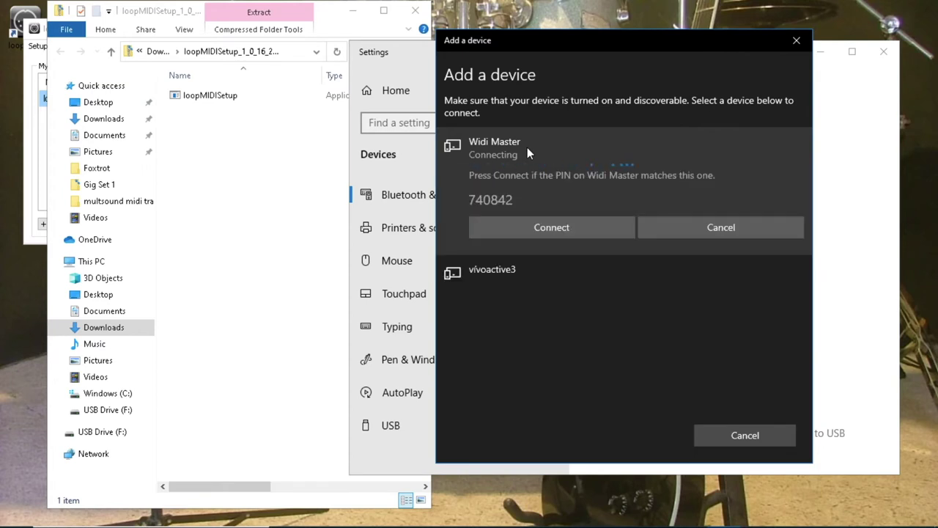
pyautogui.click(585, 227)
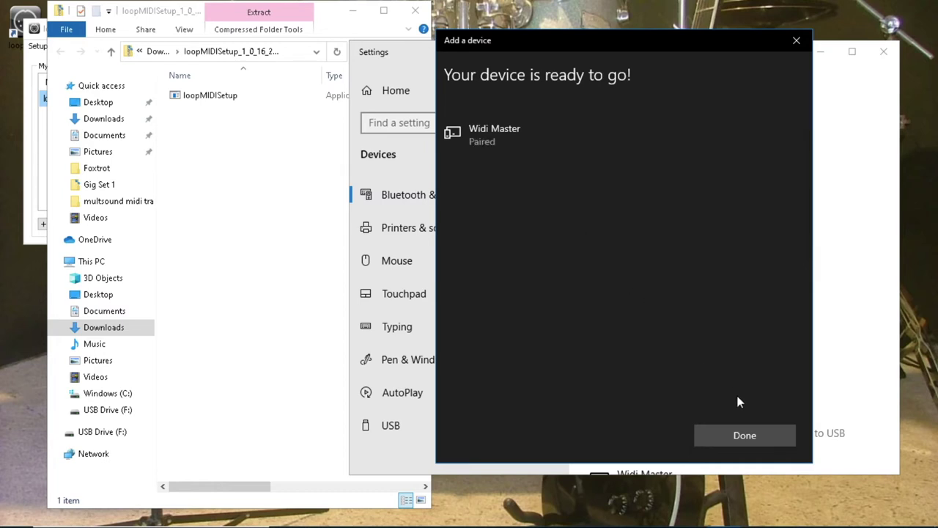
pyautogui.click(755, 434)
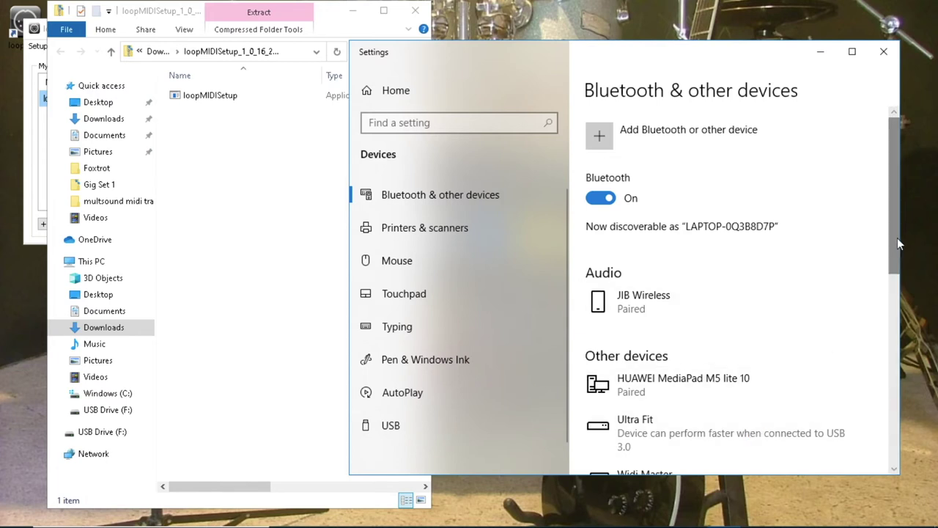
pyautogui.moveTo(898, 238); pyautogui.dragTo(898, 268)
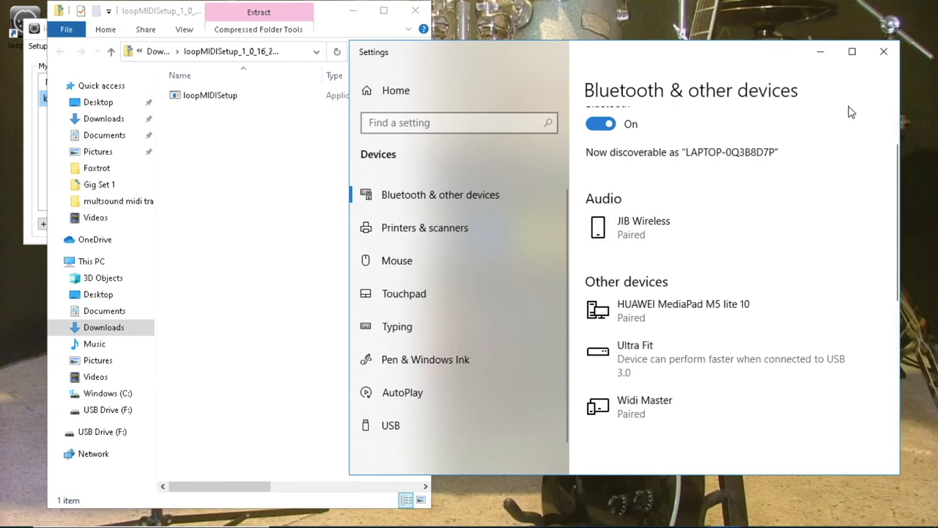
# - Close the Settings and File Explorer windows, then open the Start menu
pyautogui.click(884, 53)
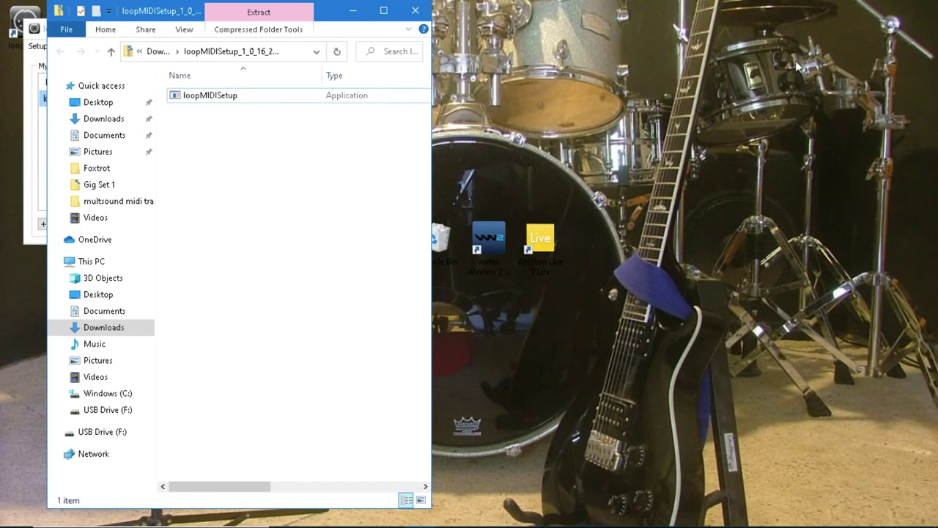
pyautogui.click(415, 10)
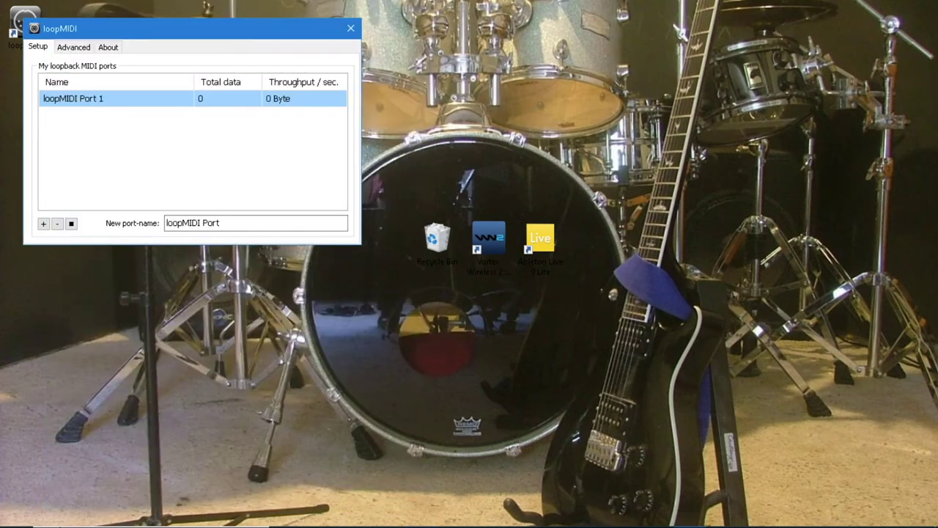
pyautogui.click(19, 518)
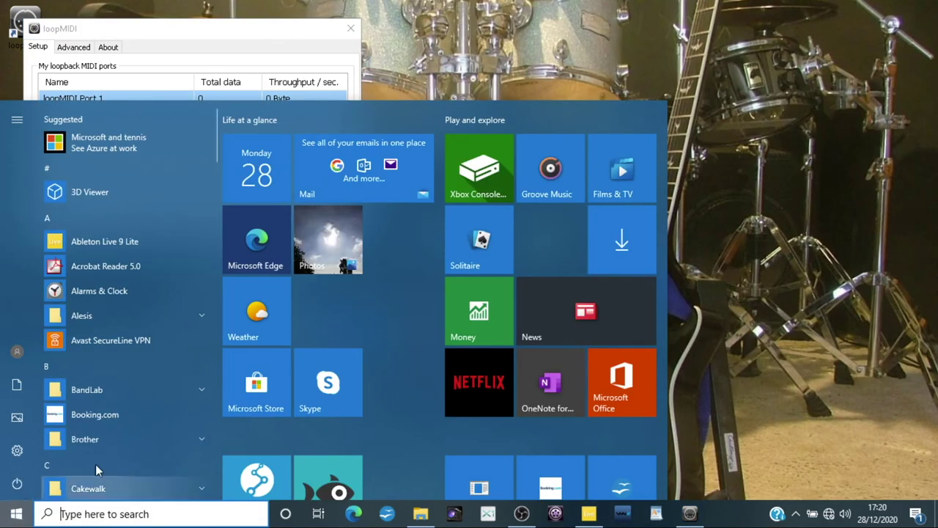
# - Scroll the Start menu app list down to the M entries and launch MIDIberry
pyautogui.scroll(-5, 216, 445)
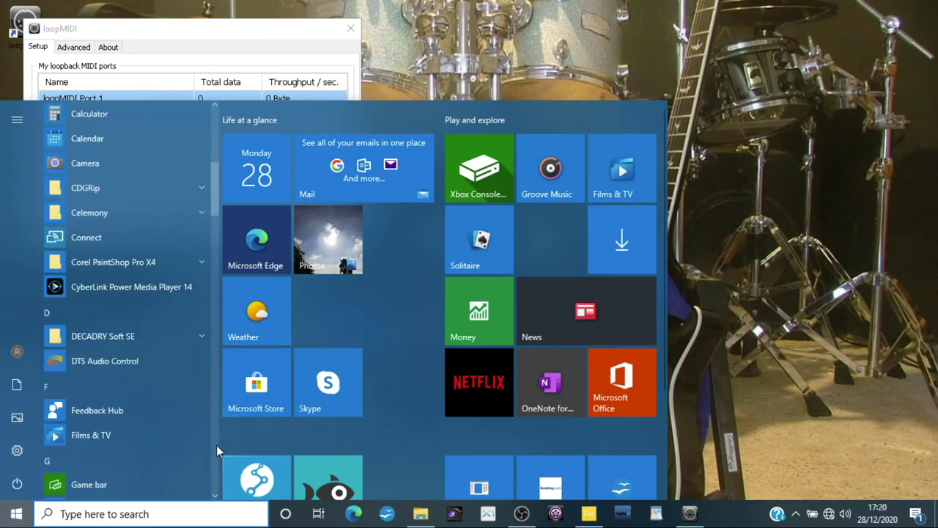
pyautogui.scroll(-5, 216, 445)
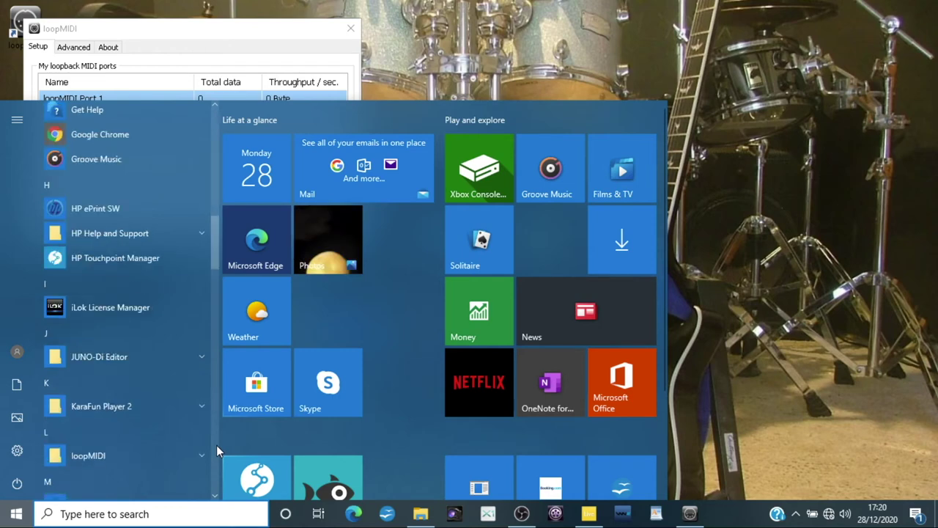
pyautogui.scroll(-5, 216, 445)
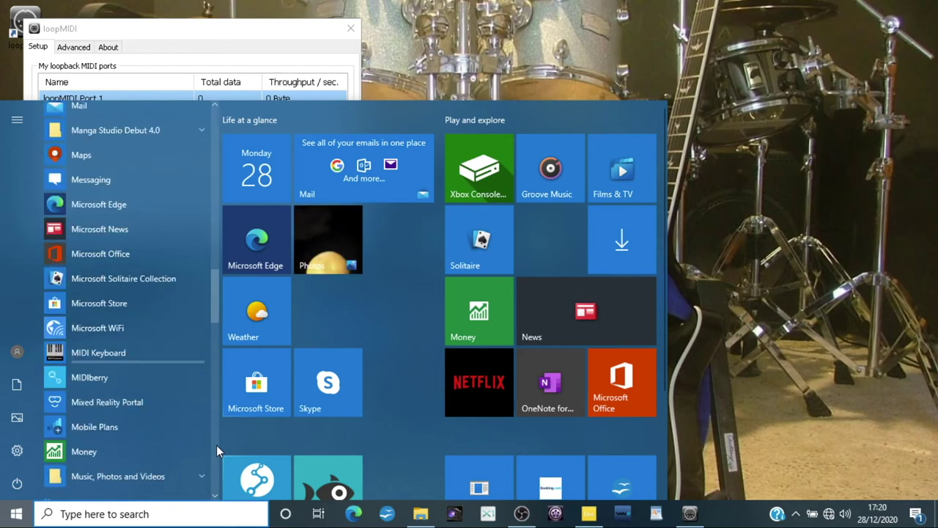
pyautogui.click(133, 382)
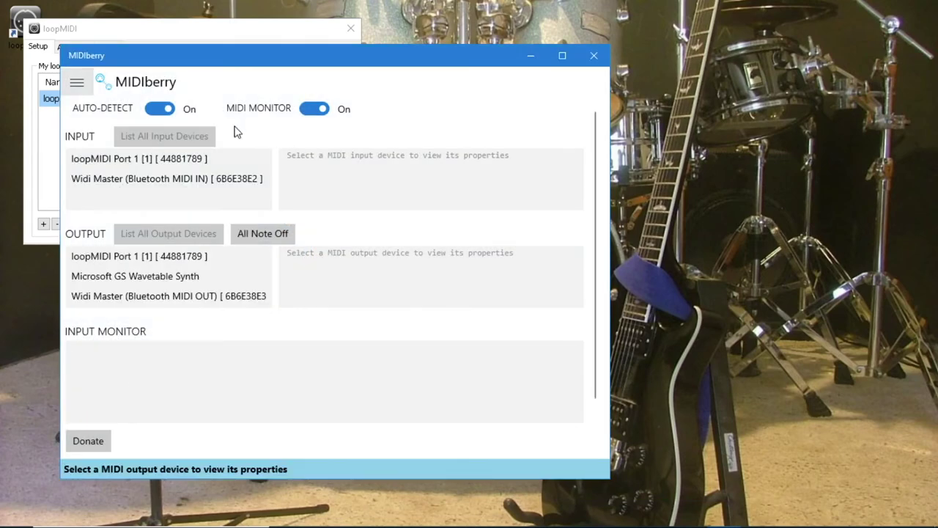
# - Route Widi Master Bluetooth MIDI input to loopMIDI Port 1, then launch Ableton Live 9 Lite
pyautogui.click(194, 185)
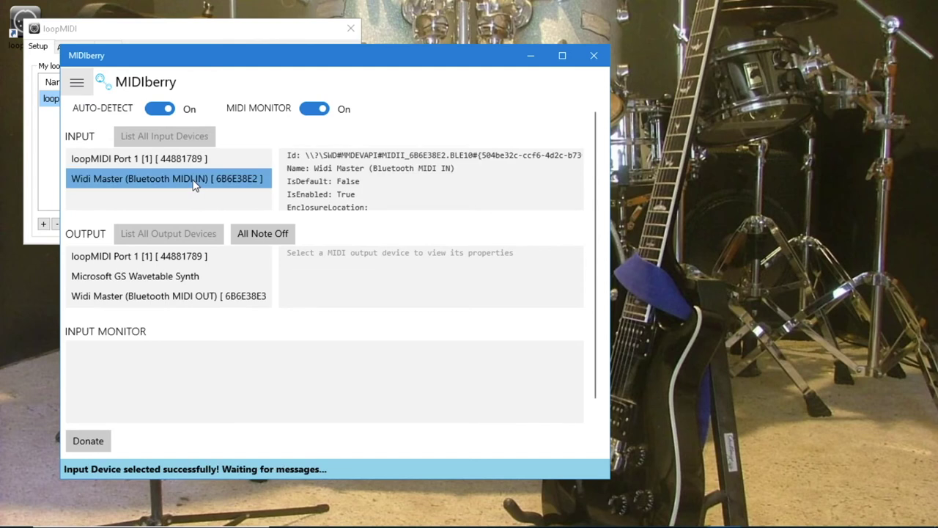
pyautogui.click(162, 258)
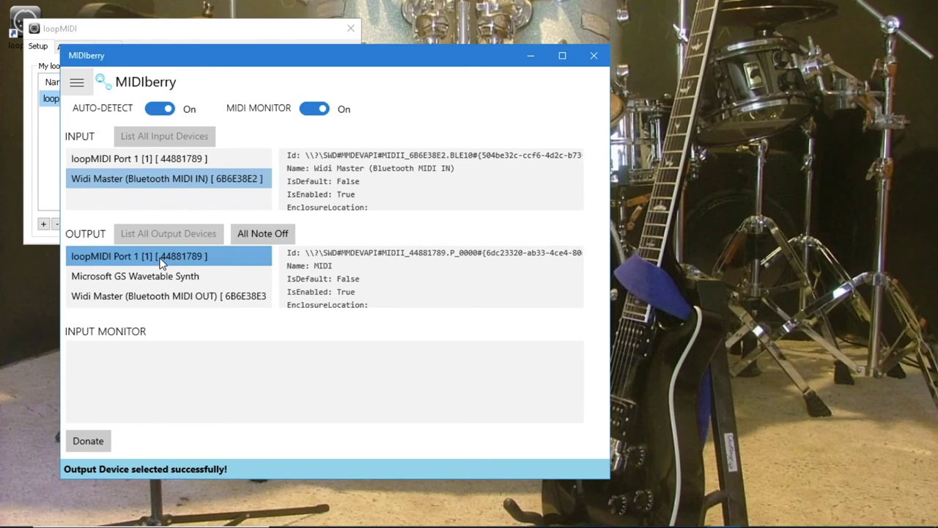
pyautogui.click(10, 515)
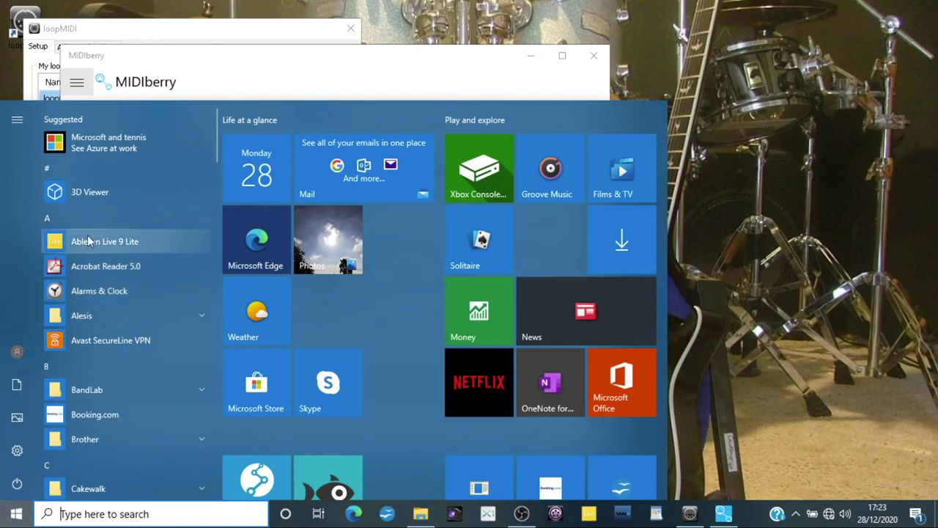
pyautogui.click(102, 241)
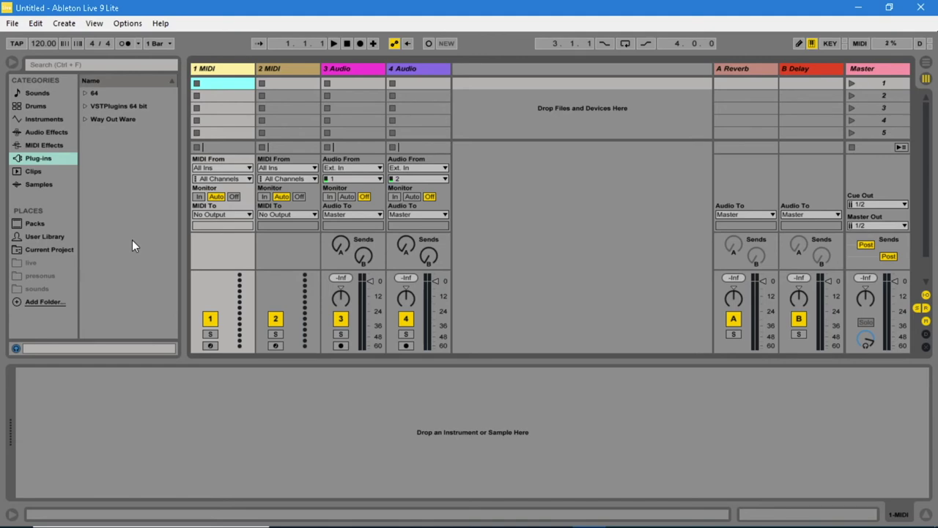
# - Open Live's Preferences from the Options menu
pyautogui.click(126, 23)
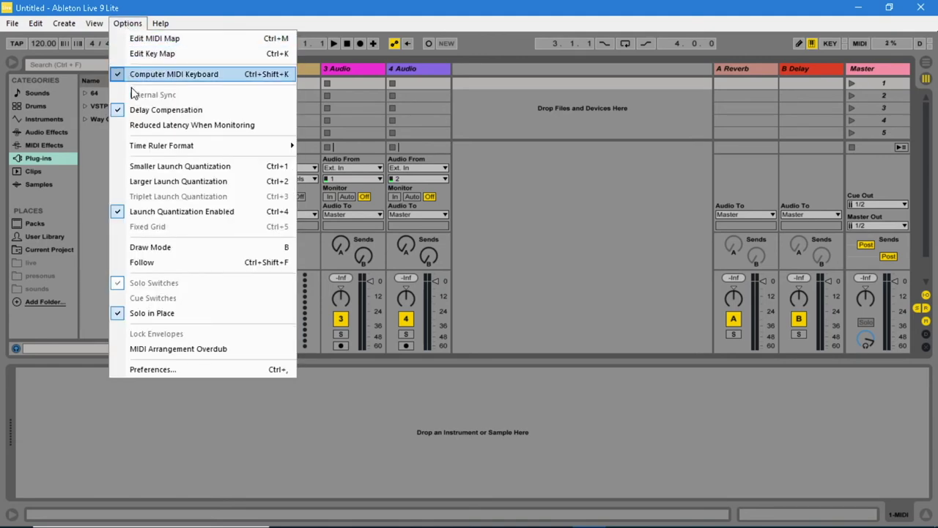
pyautogui.click(165, 370)
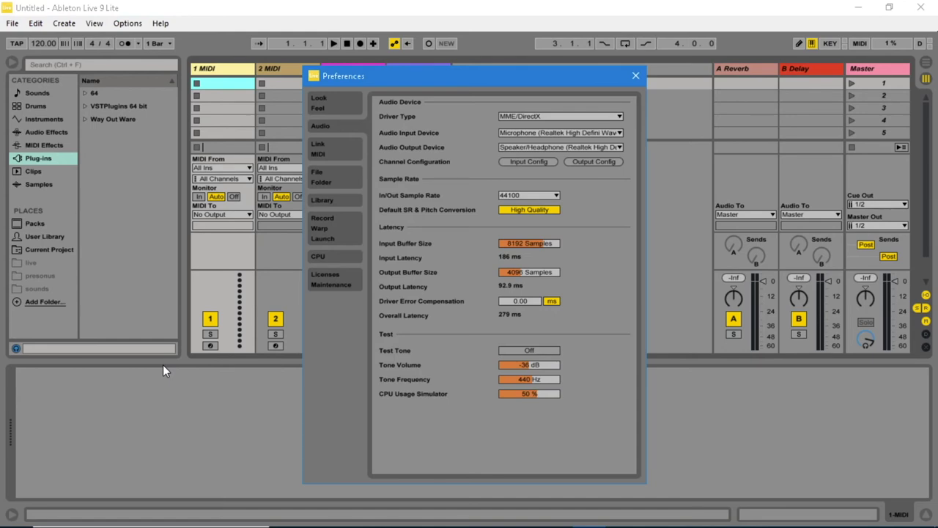
# - Turn Track and Remote on for the loopMIDI Port 1 input under Link/MIDI, then close Preferences
pyautogui.click(331, 154)
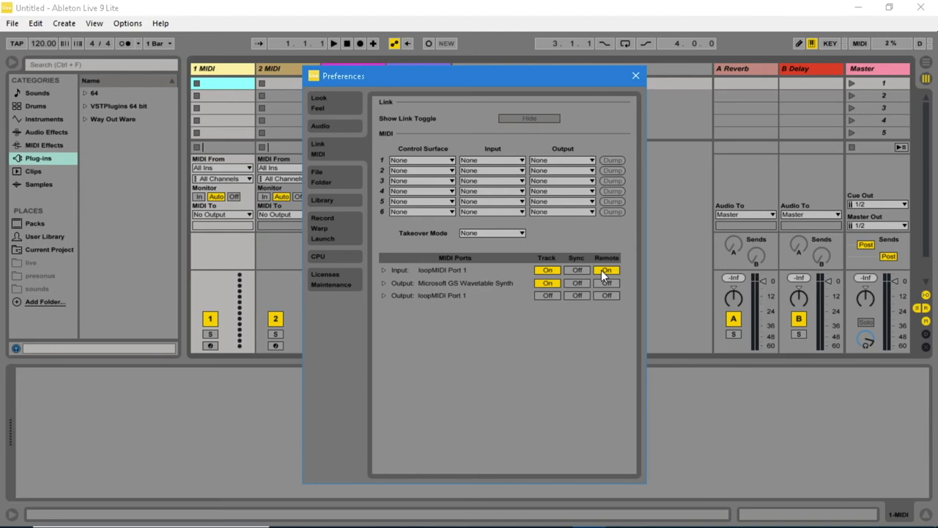
pyautogui.click(636, 77)
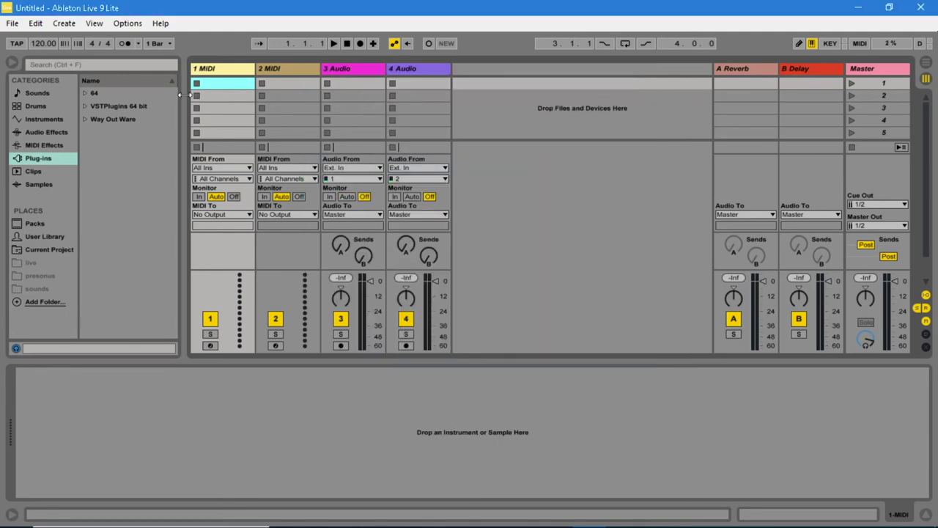
# - Load Xpand!2_x64 from the 64 plug-ins folder onto MIDI track 1 and close its window
pyautogui.click(92, 93)
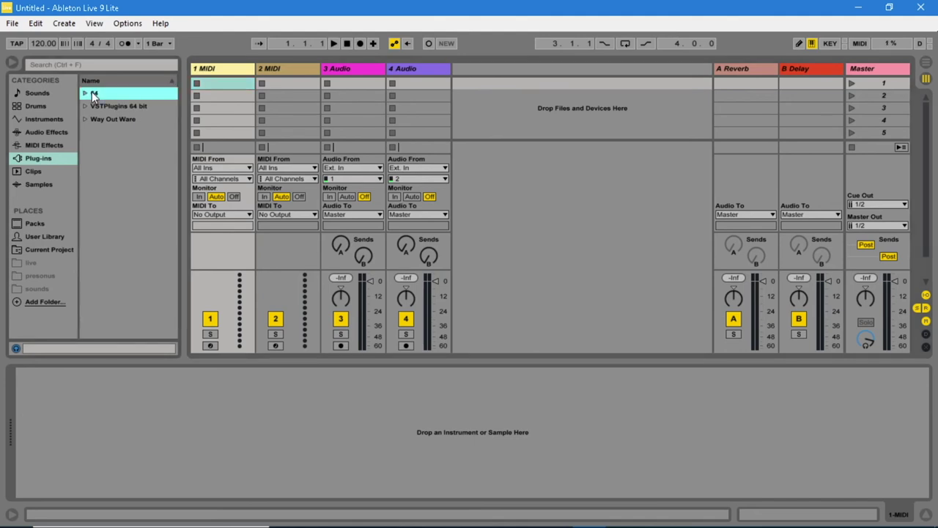
pyautogui.click(86, 93)
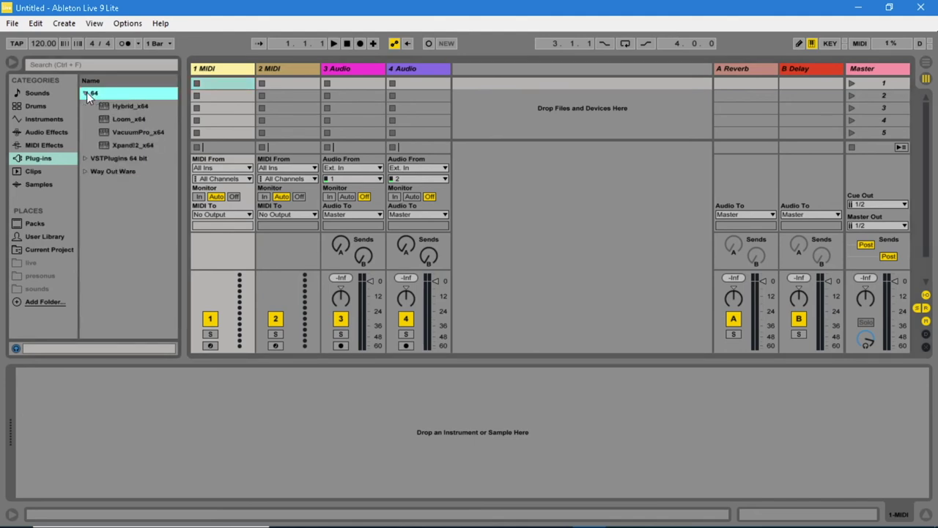
pyautogui.click(124, 148)
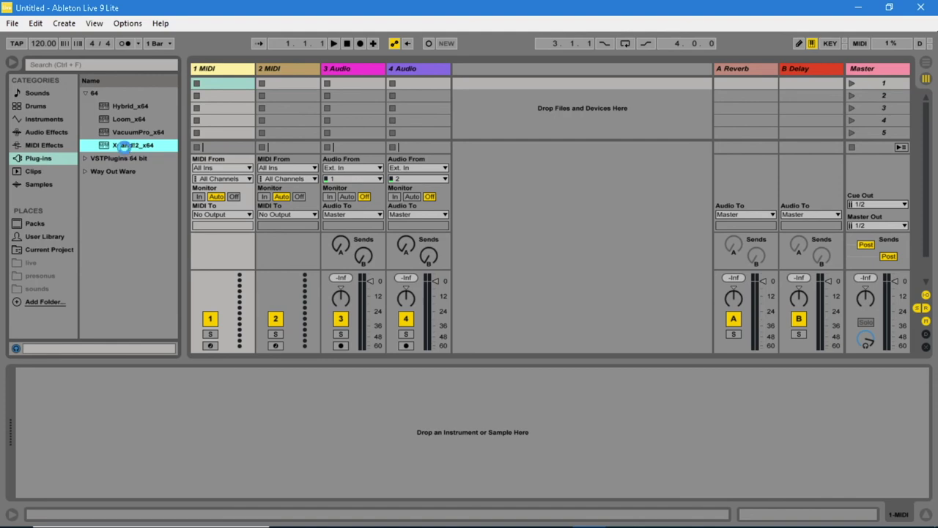
pyautogui.doubleClick(124, 145)
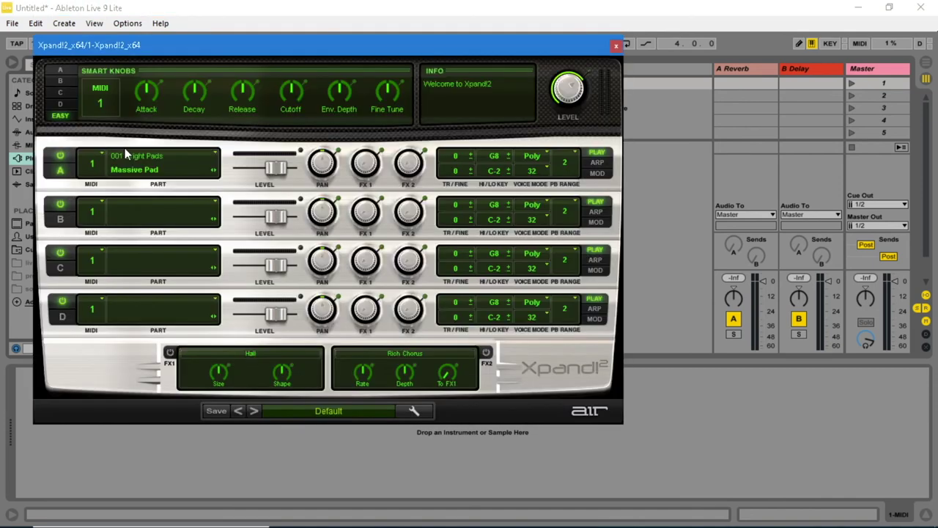
pyautogui.click(616, 46)
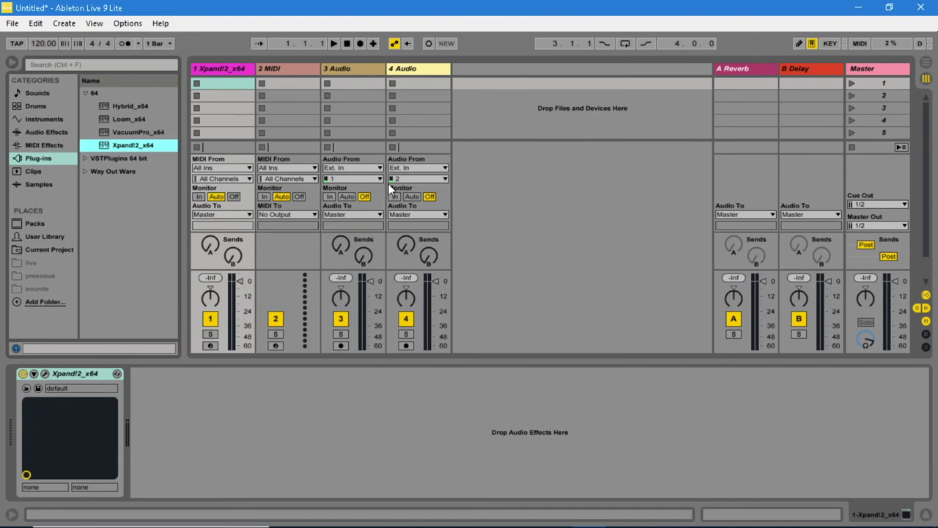
# - Set track 1's MIDI From to loopMIDI Port 1, arm the track, and minimize Live
pyautogui.click(249, 167)
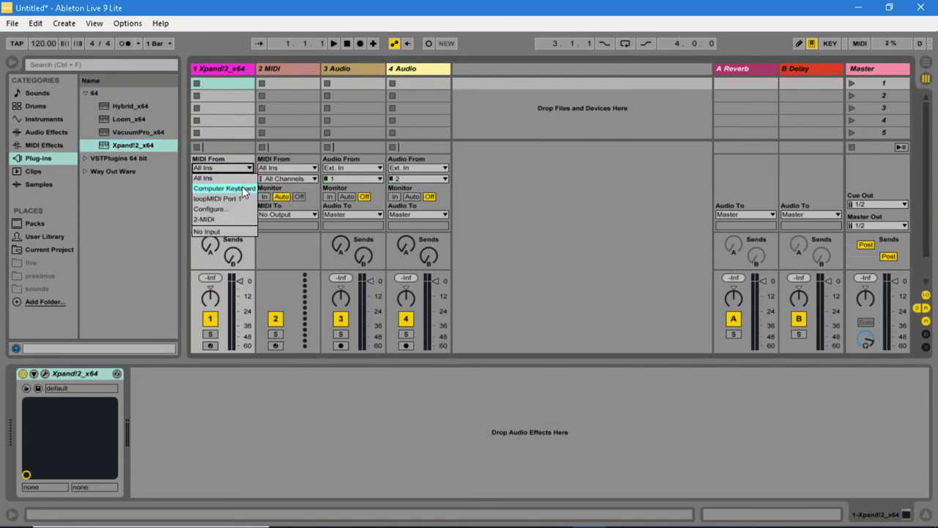
pyautogui.click(240, 199)
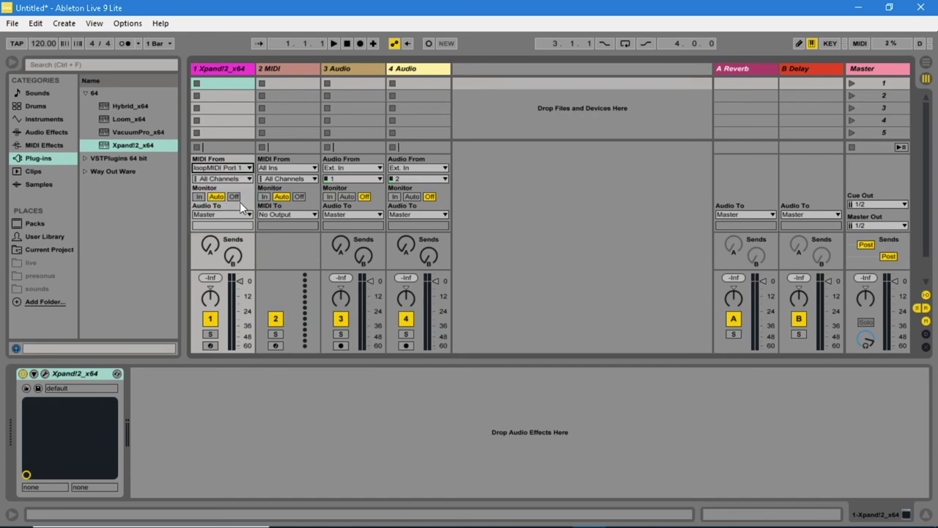
pyautogui.click(210, 345)
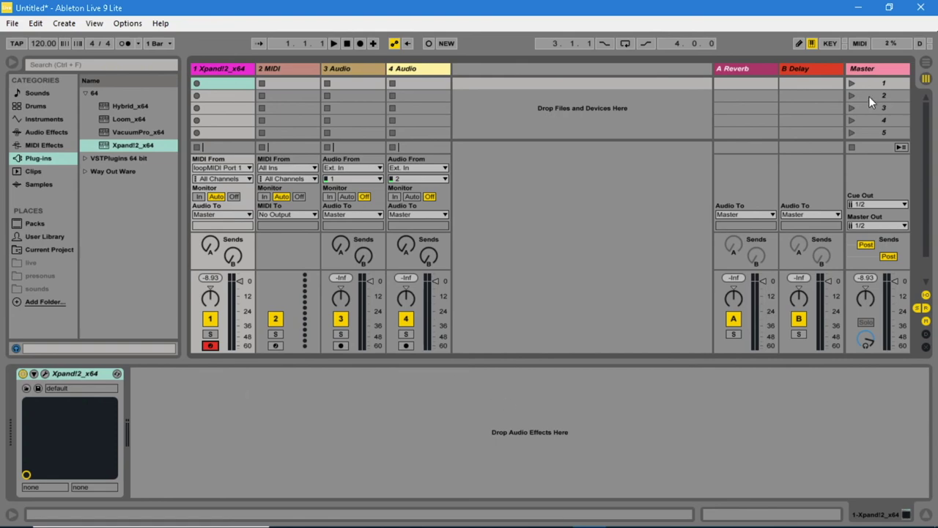
pyautogui.click(862, 9)
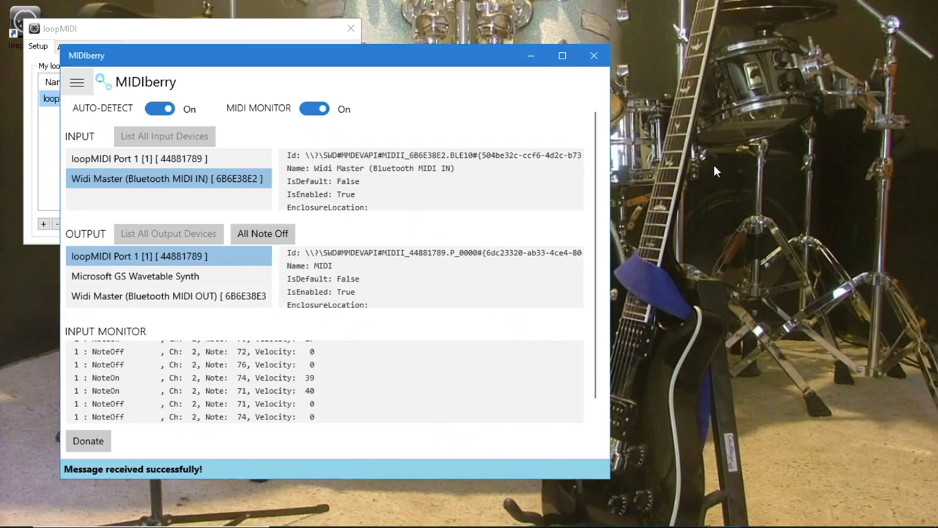